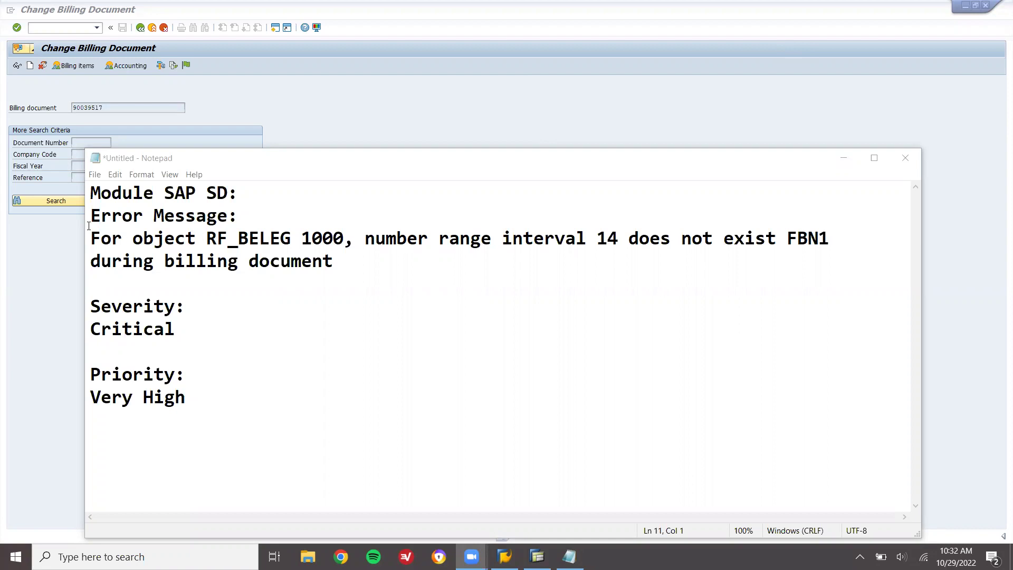
# Highlight the error in the ticket notes, then exit the billing document without saving.
pyautogui.moveTo(89, 231); pyautogui.dragTo(343, 261)
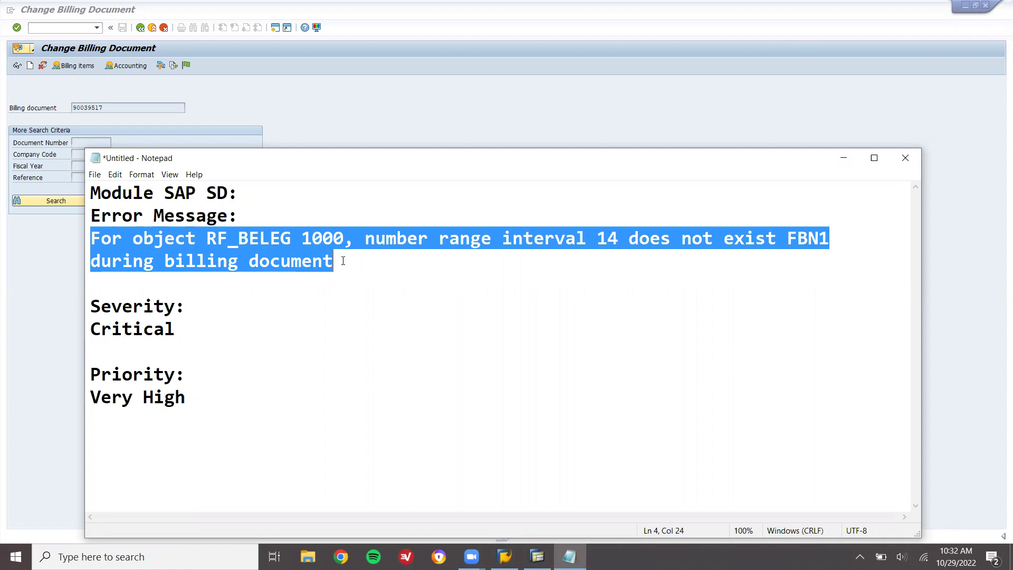
pyautogui.click(258, 189)
pyautogui.click(294, 79)
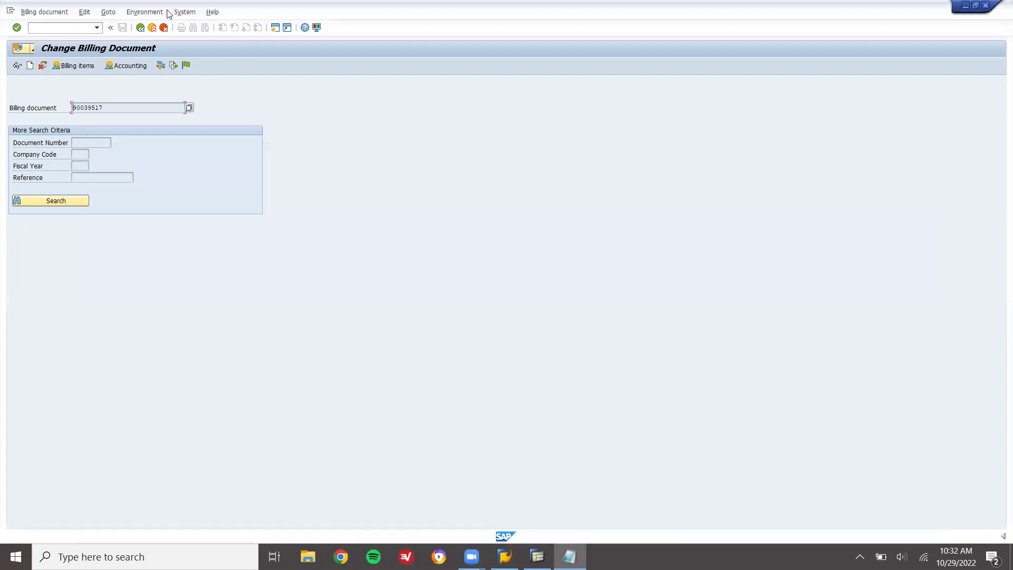
pyautogui.click(152, 27)
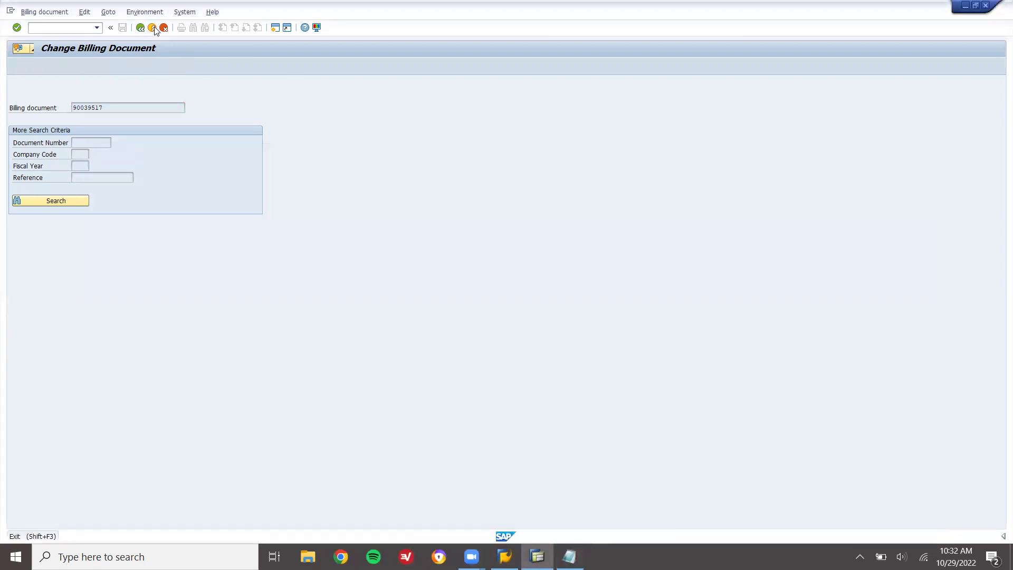
pyautogui.click(184, 196)
pyautogui.write('vf01')
# Rerun VF02 for billing document 90039517 and retry release, reproducing the interval 14 error.
pyautogui.press('BackSpace')
pyautogui.write('2')
pyautogui.press('Return')
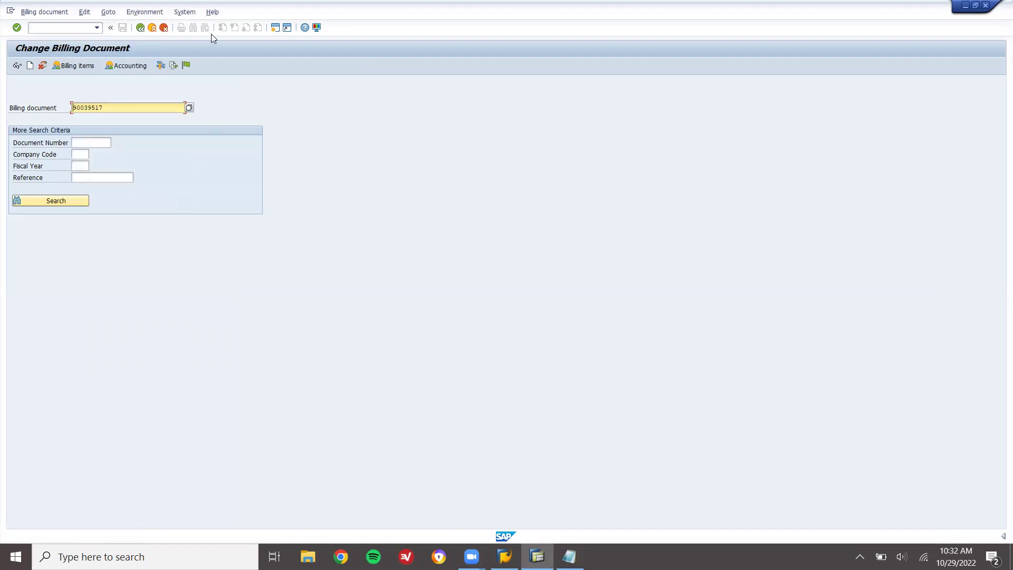
pyautogui.press('Return')
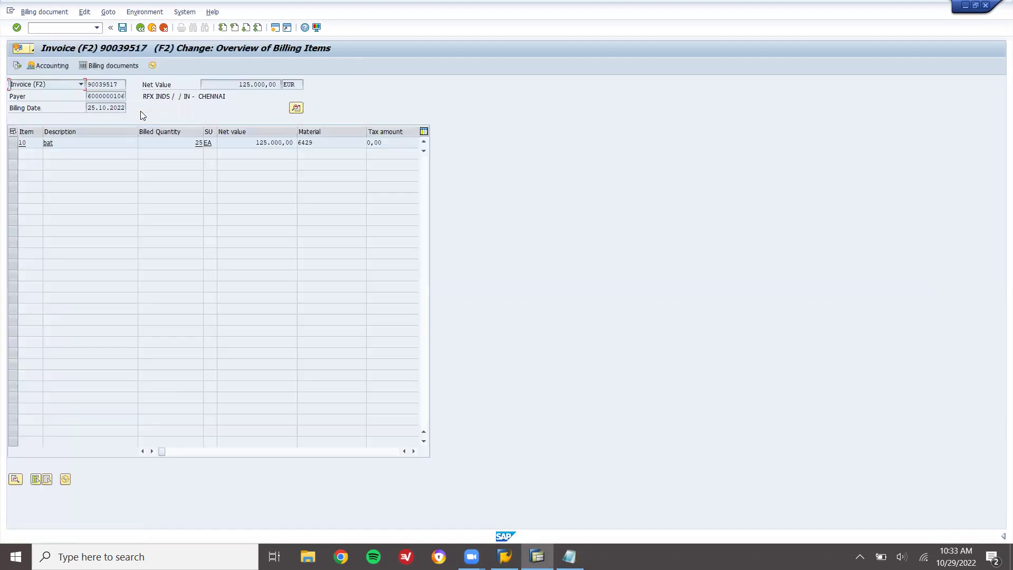
pyautogui.click(151, 31)
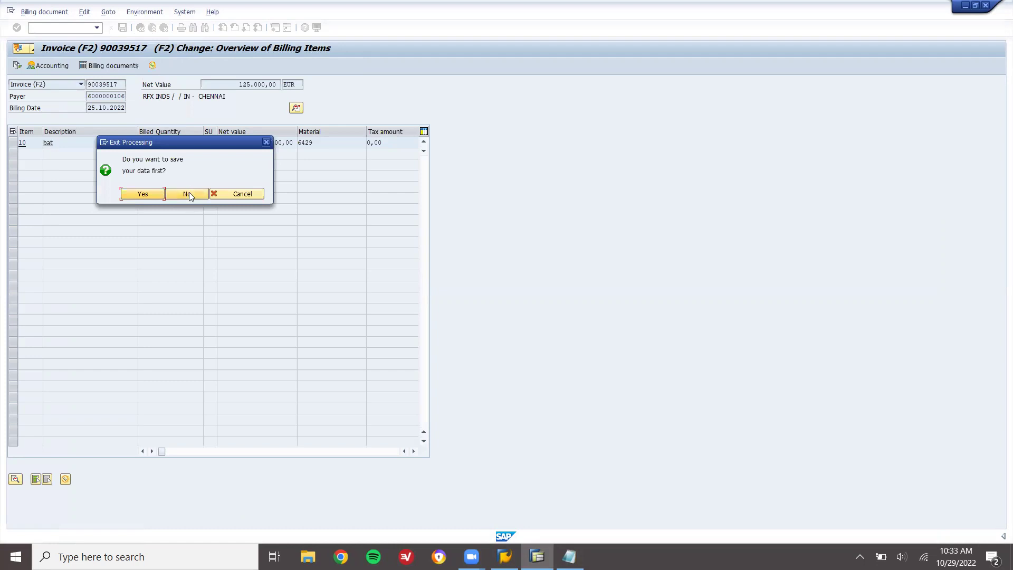
pyautogui.click(189, 193)
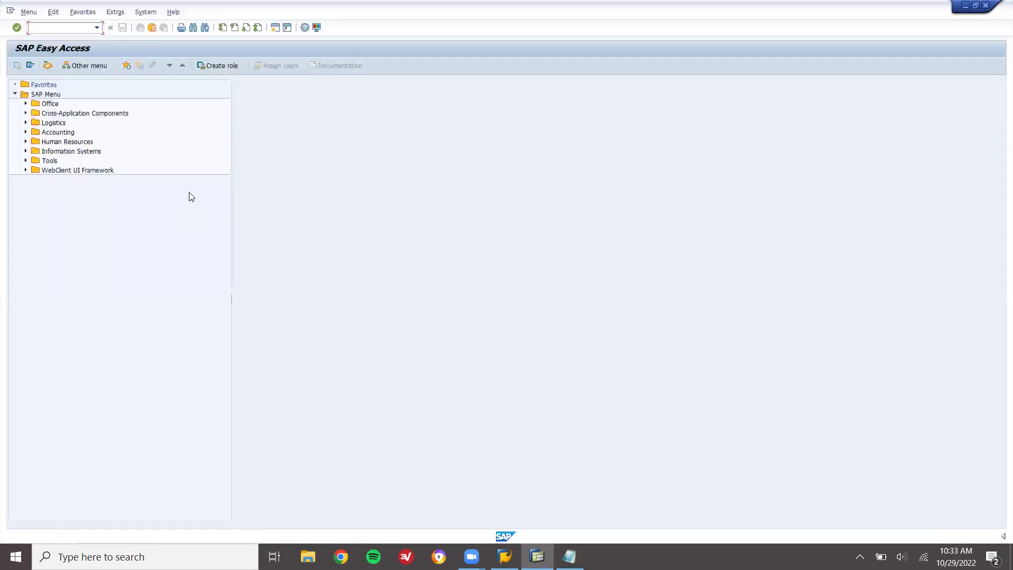
pyautogui.write('vf02')
pyautogui.press('Return')
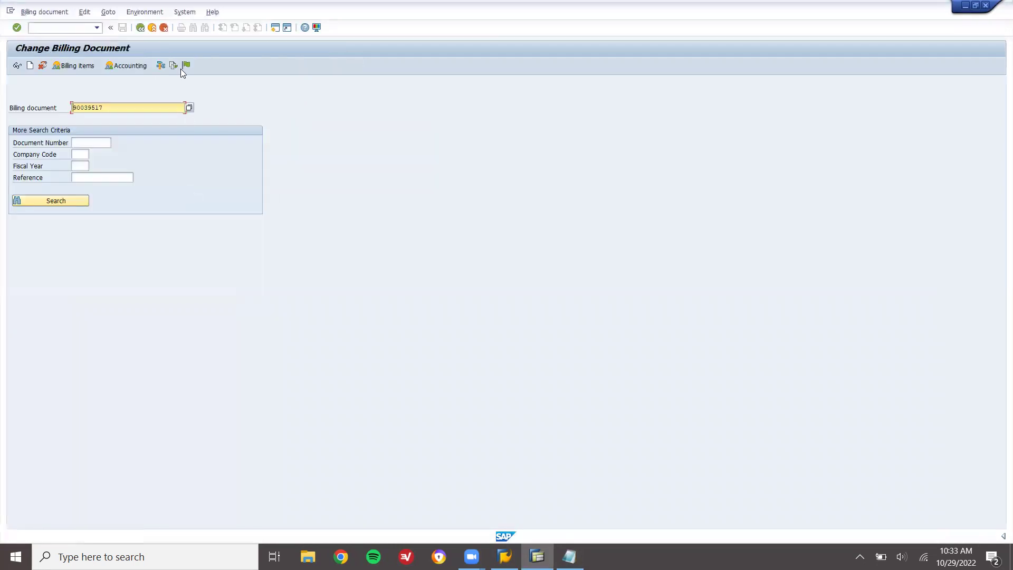
pyautogui.click(186, 66)
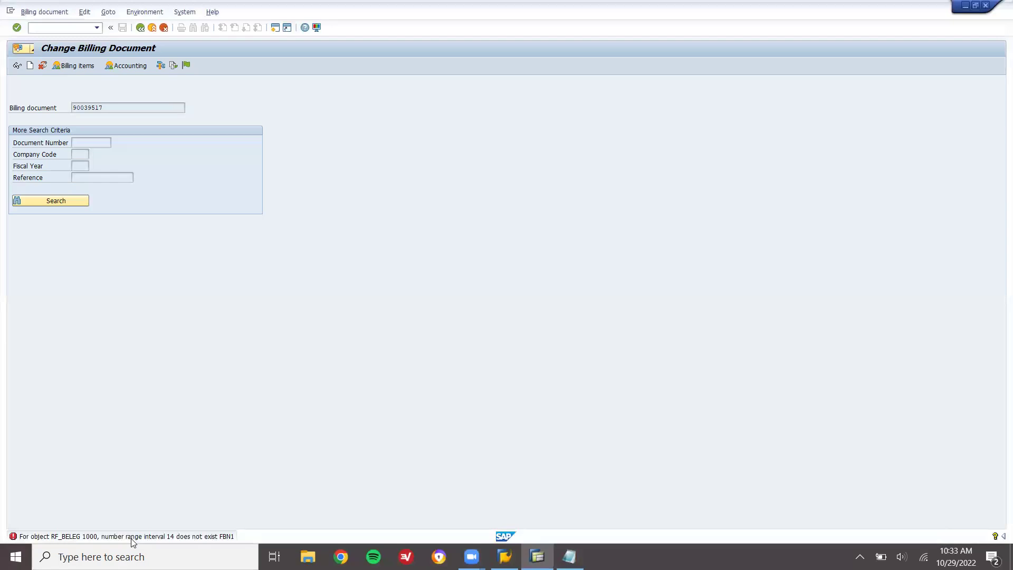
# Read the error explanation naming FBN1, then exit the billing document without saving.
pyautogui.click(134, 538)
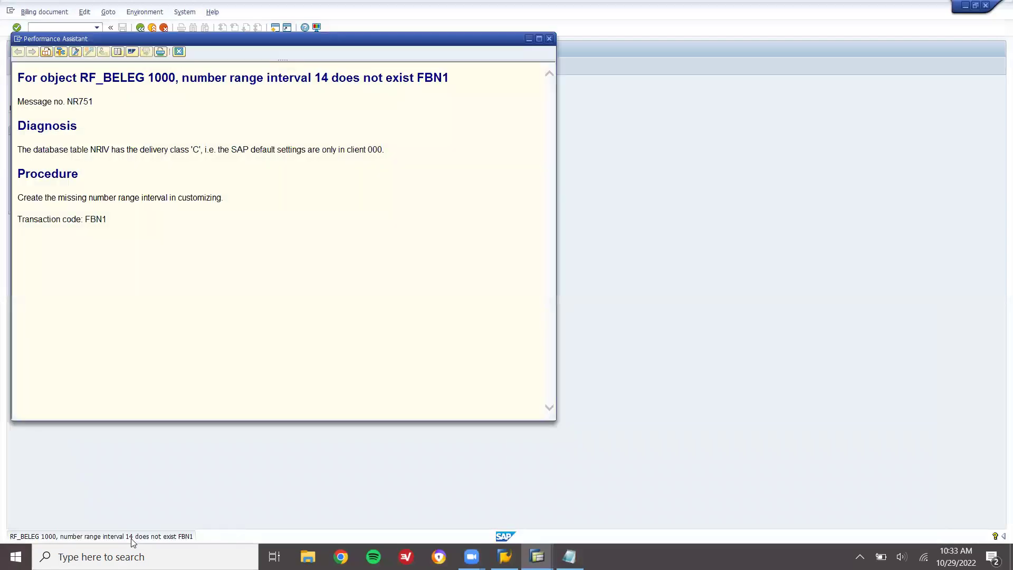
pyautogui.tripleClick(289, 80)
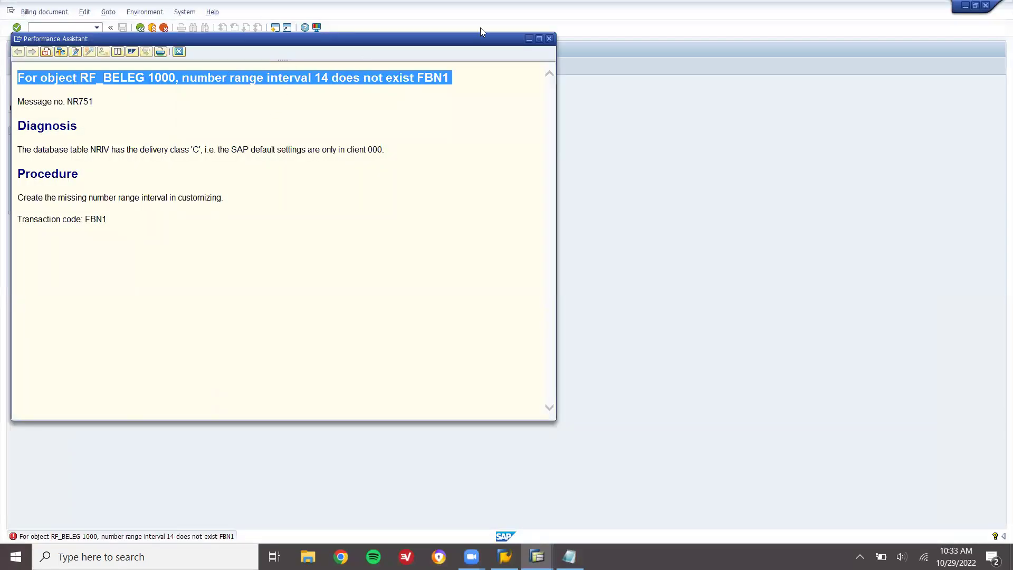
pyautogui.click(552, 38)
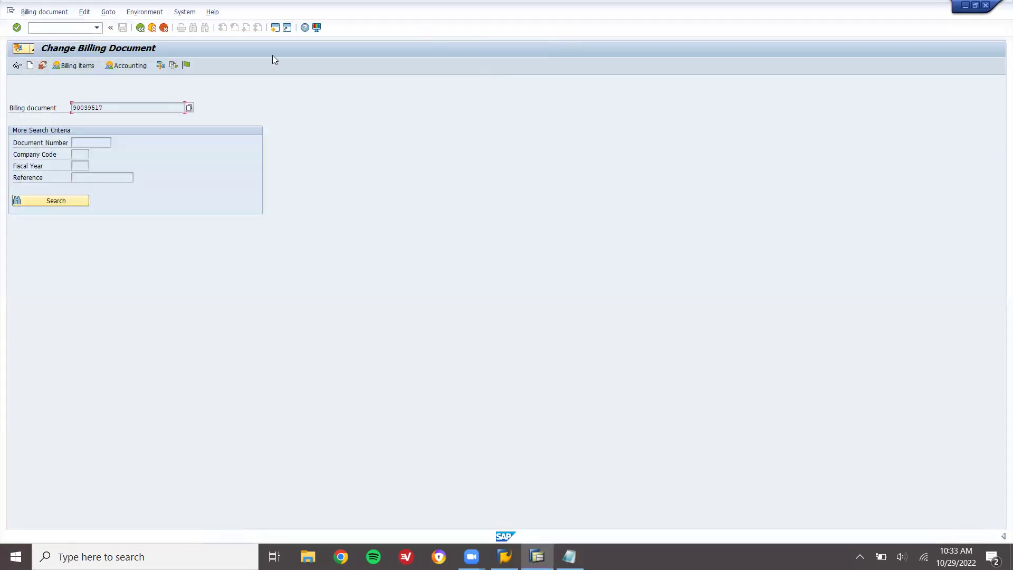
pyautogui.click(155, 31)
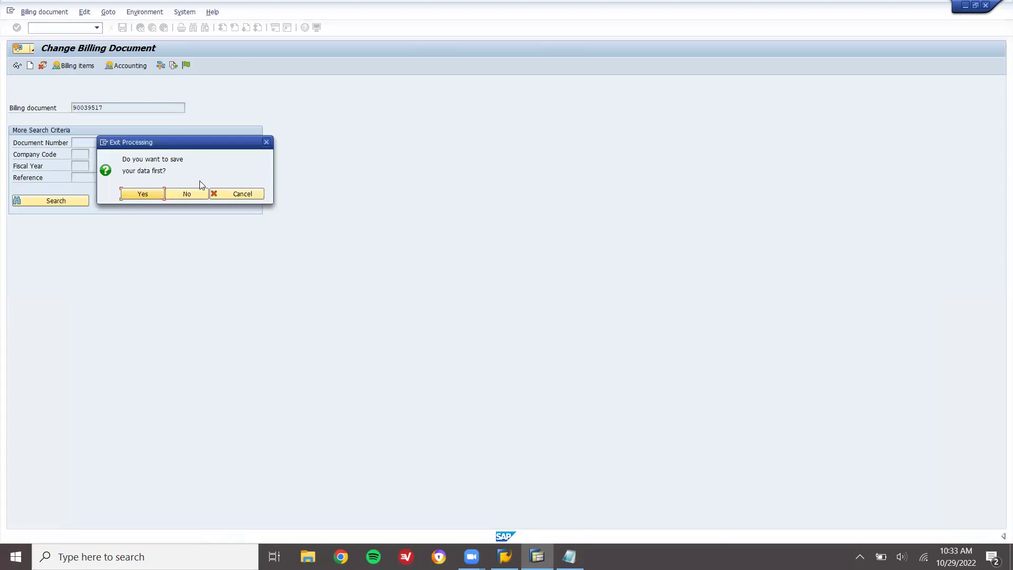
pyautogui.click(188, 196)
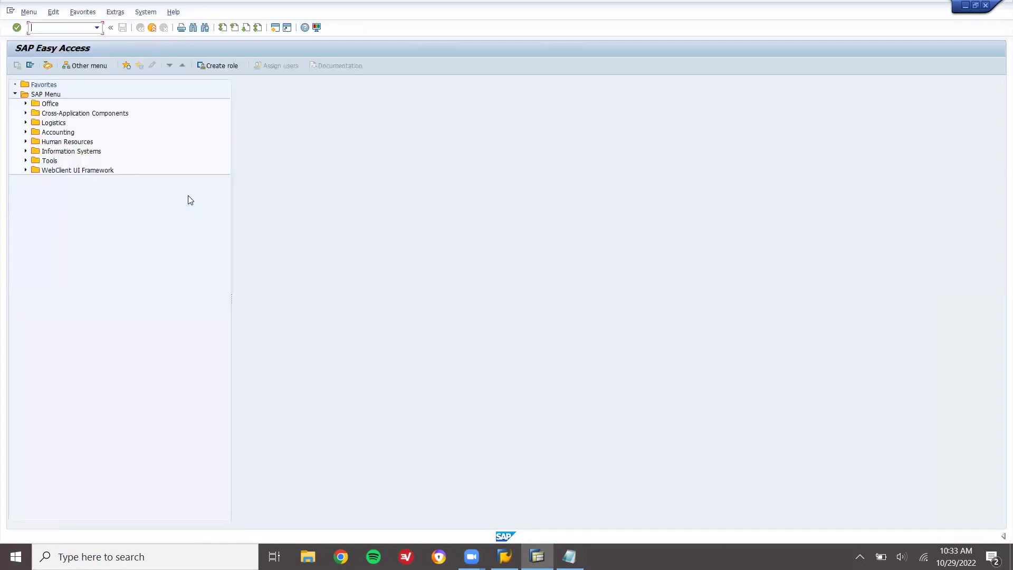
pyautogui.write('BN1')
# Start FBN1 for company code 1000 and open its intervals in change mode.
pyautogui.press('Return')
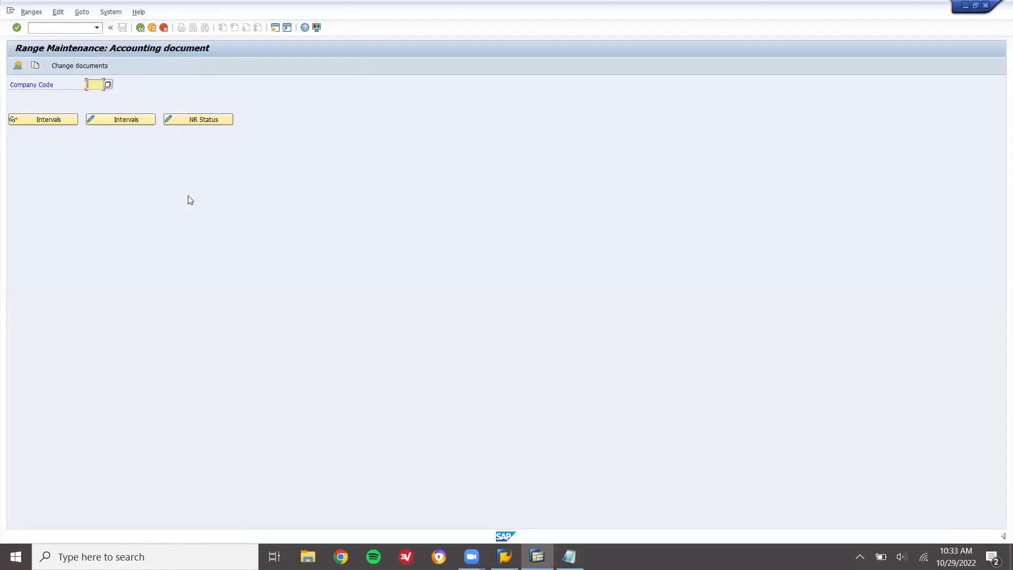
pyautogui.write('1000')
pyautogui.click(122, 123)
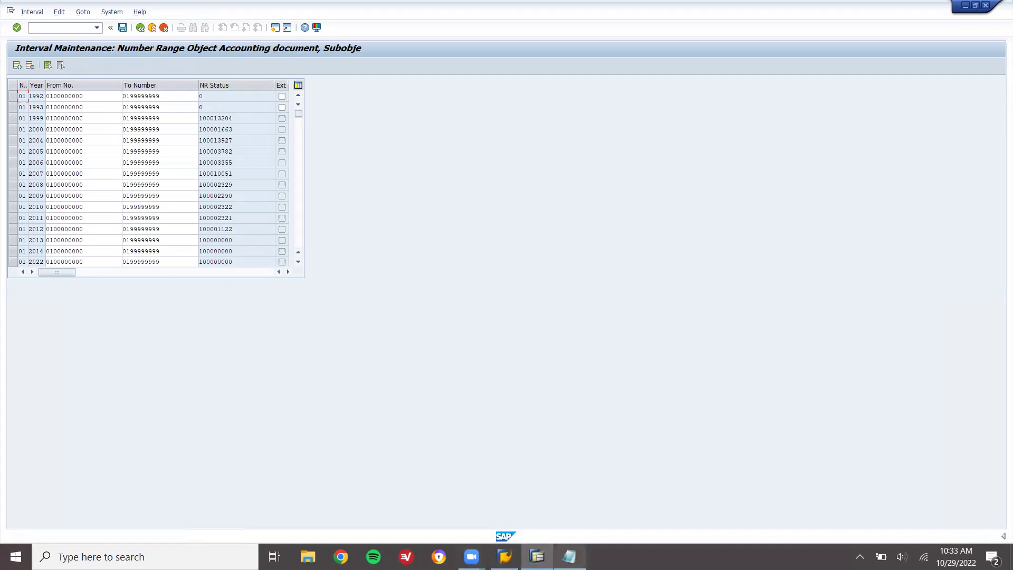
pyautogui.click(569, 556)
pyautogui.scroll(-3, 297, 238)
pyautogui.scroll(-3, 298, 238)
pyautogui.scroll(-3, 298, 237)
pyautogui.scroll(-3, 298, 238)
pyautogui.scroll(-5, 298, 237)
pyautogui.scroll(-5, 297, 238)
pyautogui.scroll(-5, 289, 103)
pyautogui.scroll(5, 298, 125)
pyautogui.scroll(5, 298, 126)
pyautogui.scroll(5, 299, 125)
pyautogui.scroll(5, 298, 126)
pyautogui.scroll(5, 298, 125)
pyautogui.click(100, 105)
pyautogui.doubleClick(100, 105)
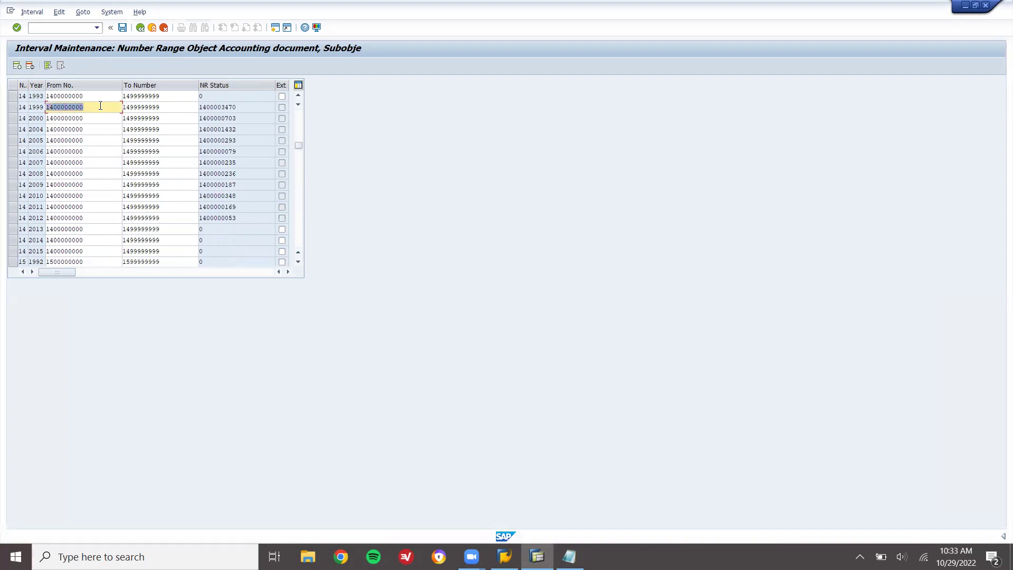
pyautogui.click(18, 67)
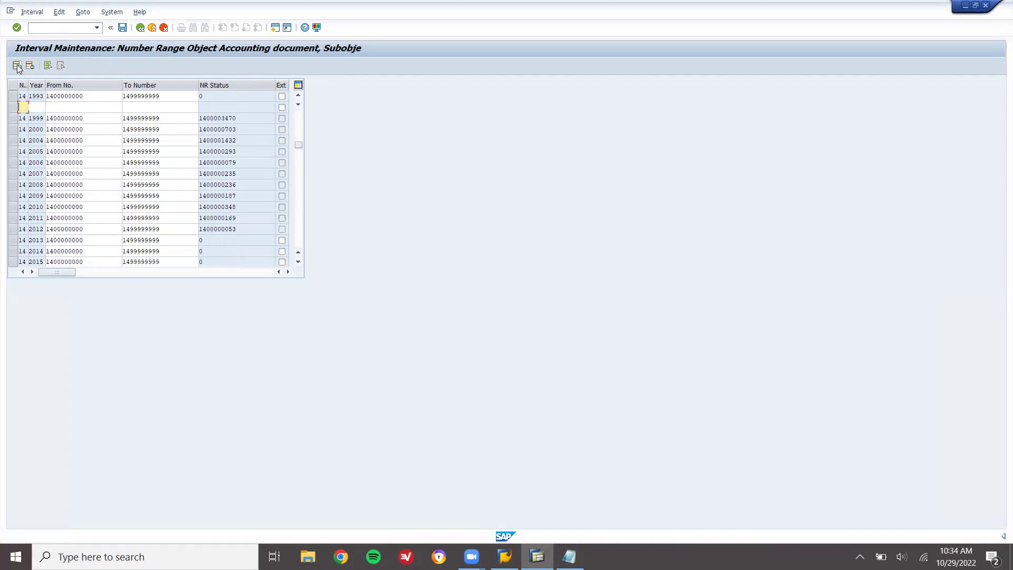
pyautogui.write('14')
pyautogui.write('2022')
pyautogui.write('1400000000')
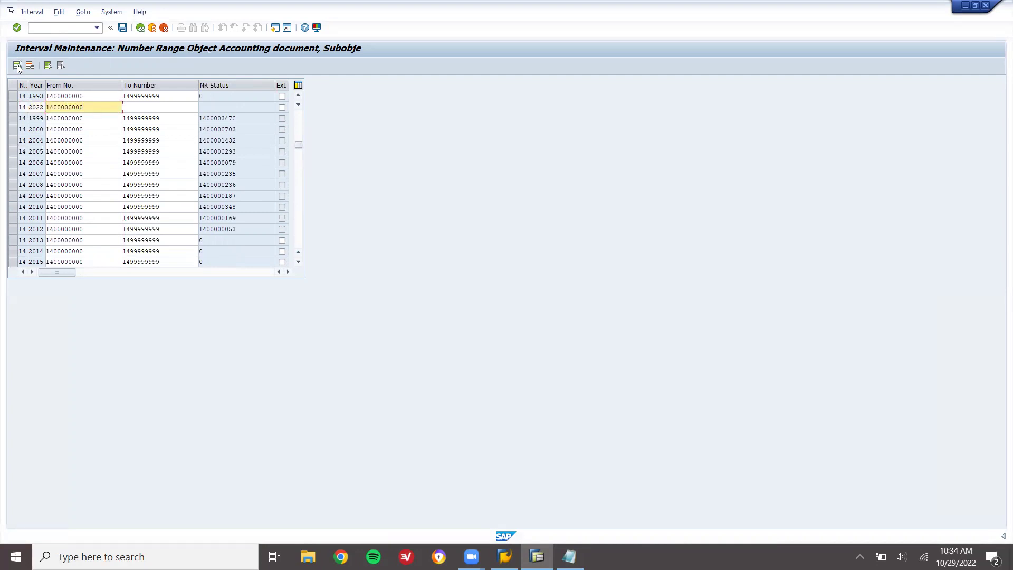
pyautogui.press('Tab')
pyautogui.write('1499999999')
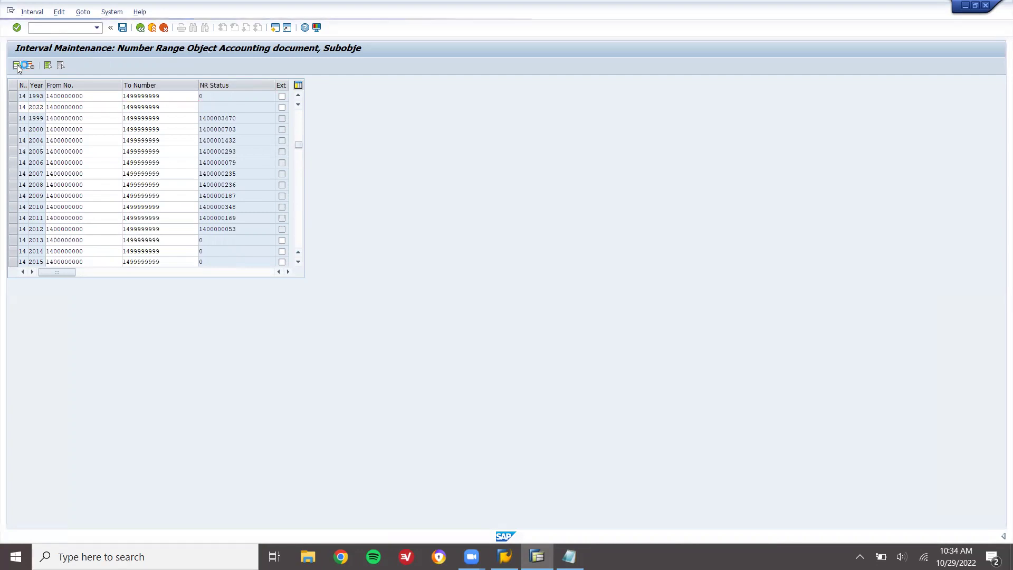
pyautogui.click(18, 67)
pyautogui.click(124, 28)
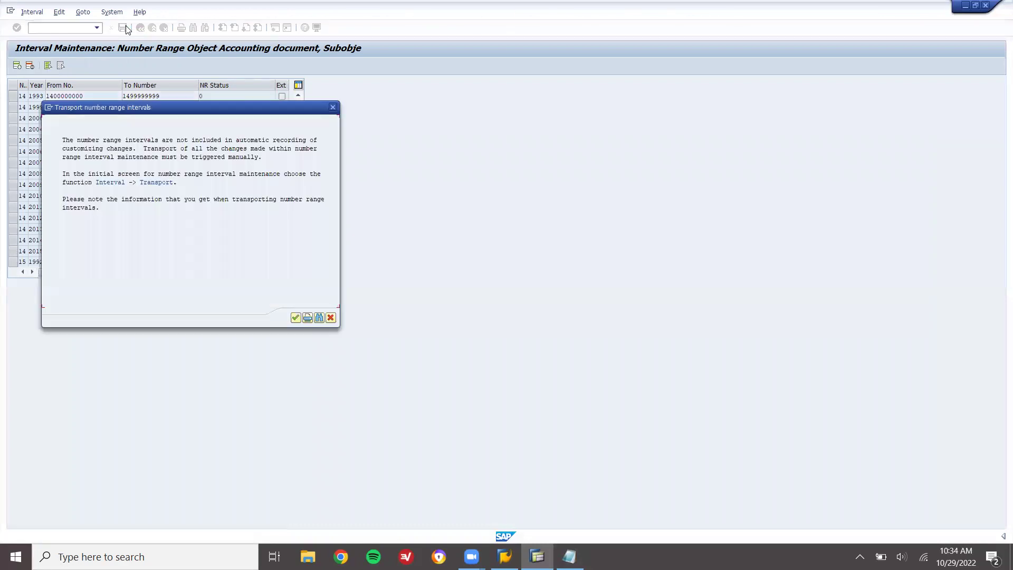
pyautogui.click(298, 318)
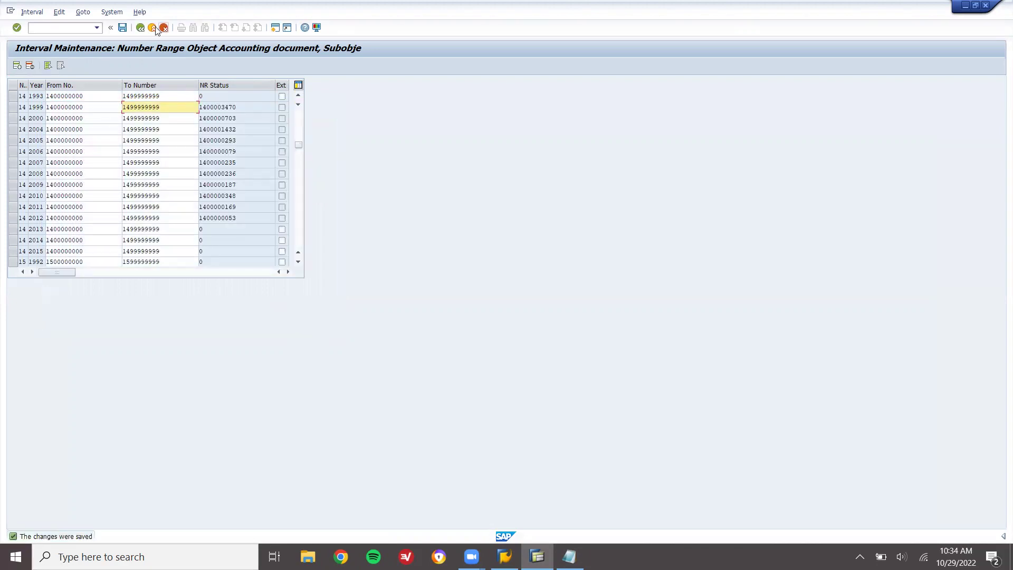
# Leave FBN1, reopen billing document 90039517 in VF02, and release it to accounting.
pyautogui.click(154, 26)
pyautogui.click(153, 26)
pyautogui.write('vf02')
pyautogui.press('Return')
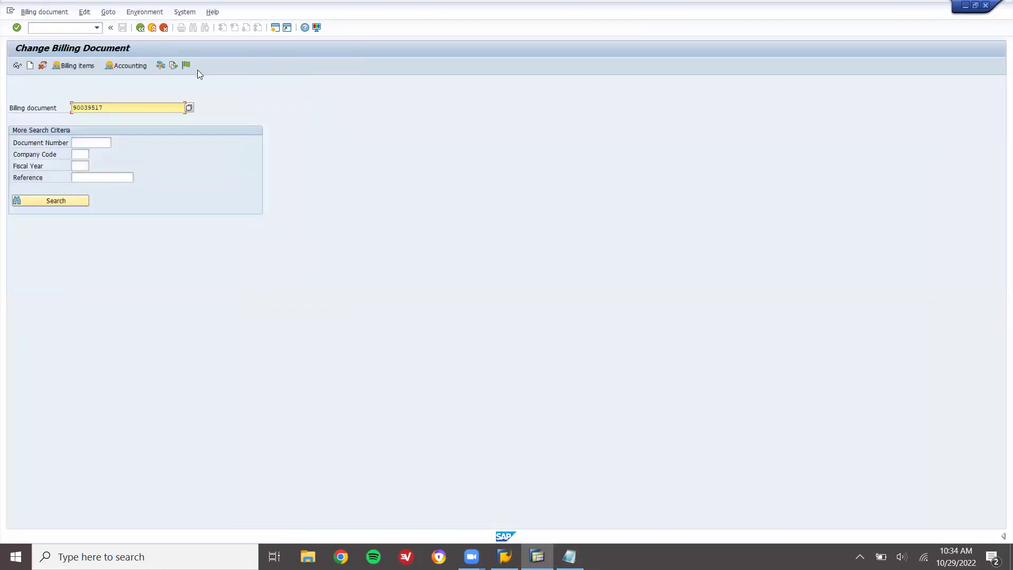
pyautogui.click(186, 65)
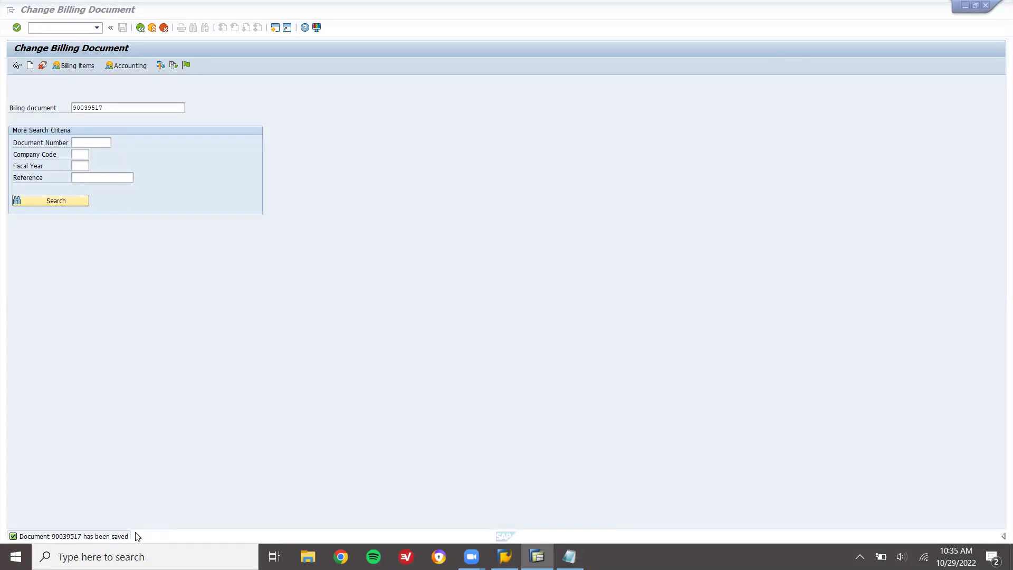
# Add 'CLOSED' on a new line below 'Very High' in the Notepad ticket notes.
pyautogui.click(570, 556)
pyautogui.click(293, 404)
pyautogui.press('Return')
pyautogui.press('Return')
pyautogui.write('CLOSED')
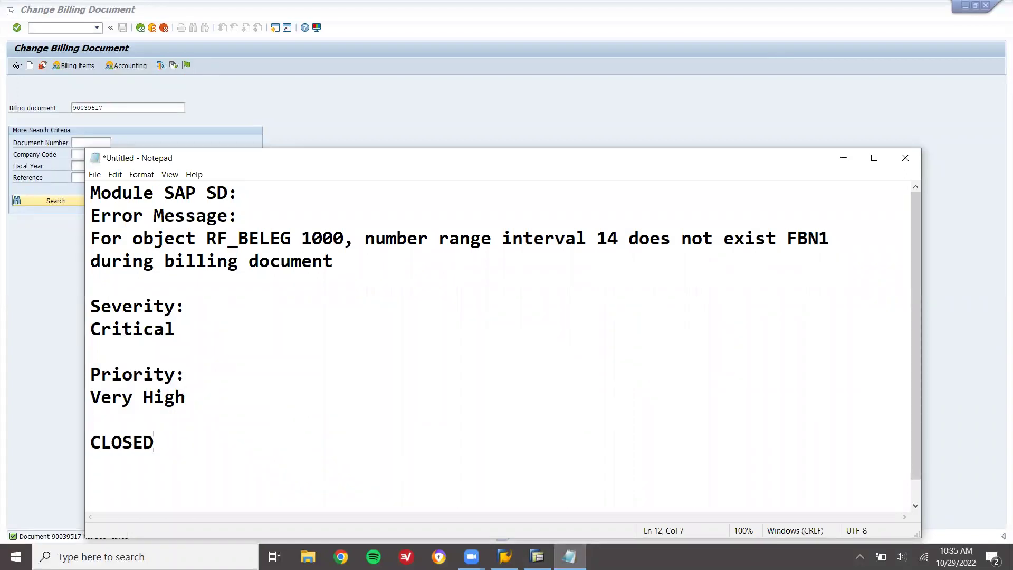